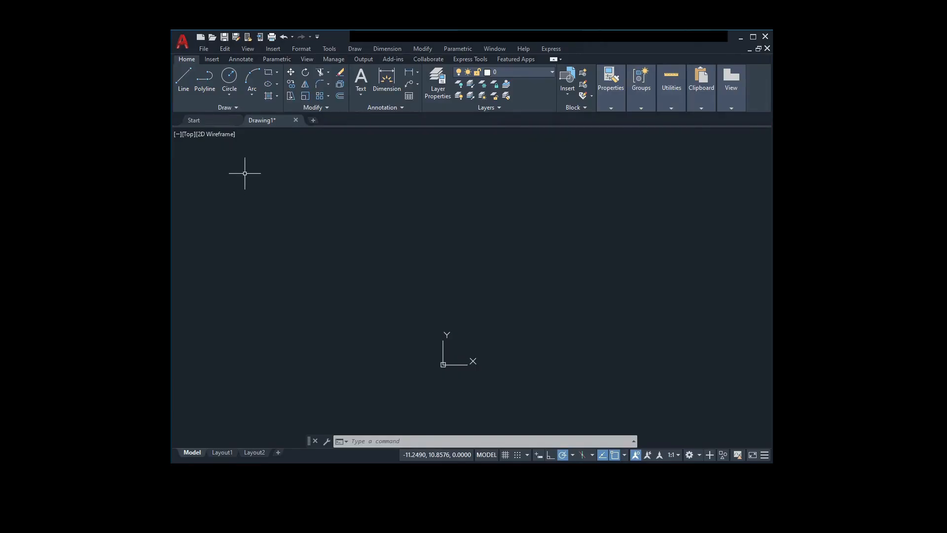
{"action": "left_click", "coordinate": [235, 107]}
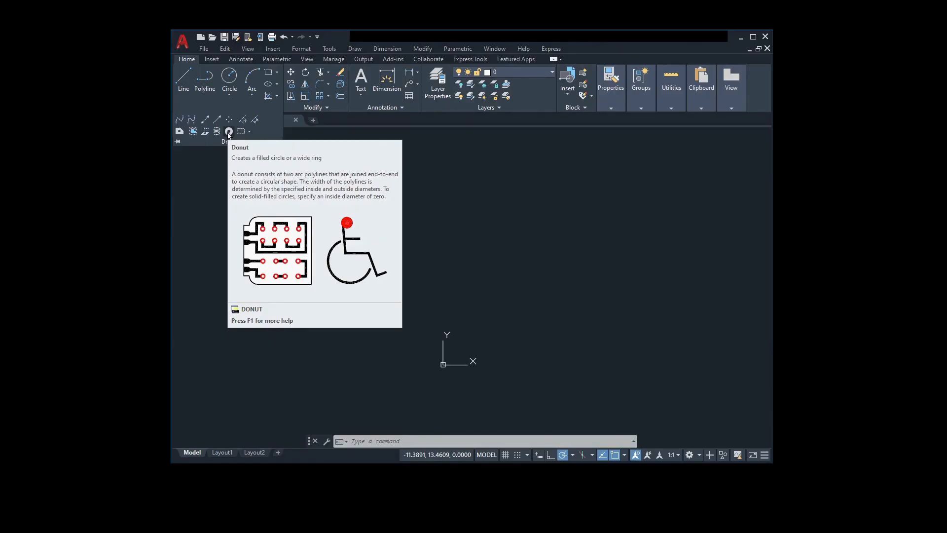
{"action": "left_click", "coordinate": [229, 132]}
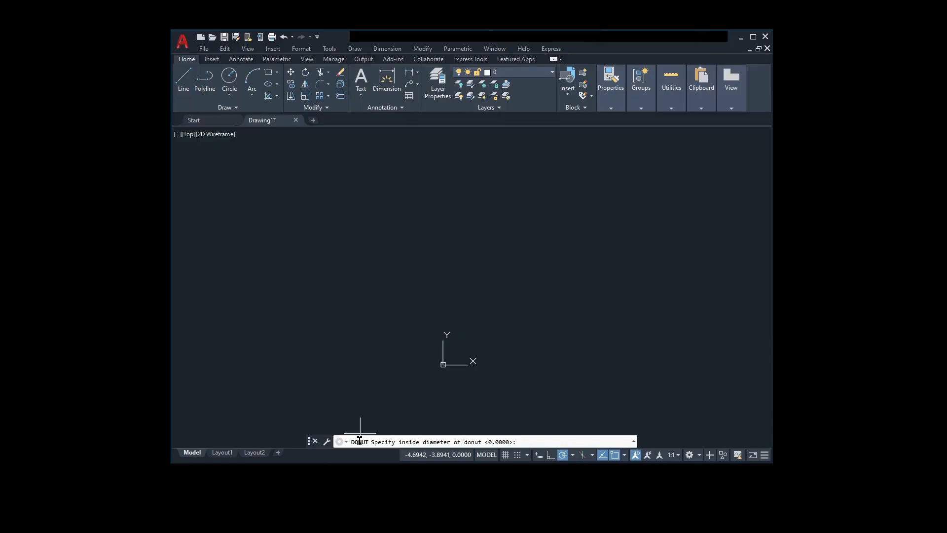
{"action": "key", "text": "Escape"}
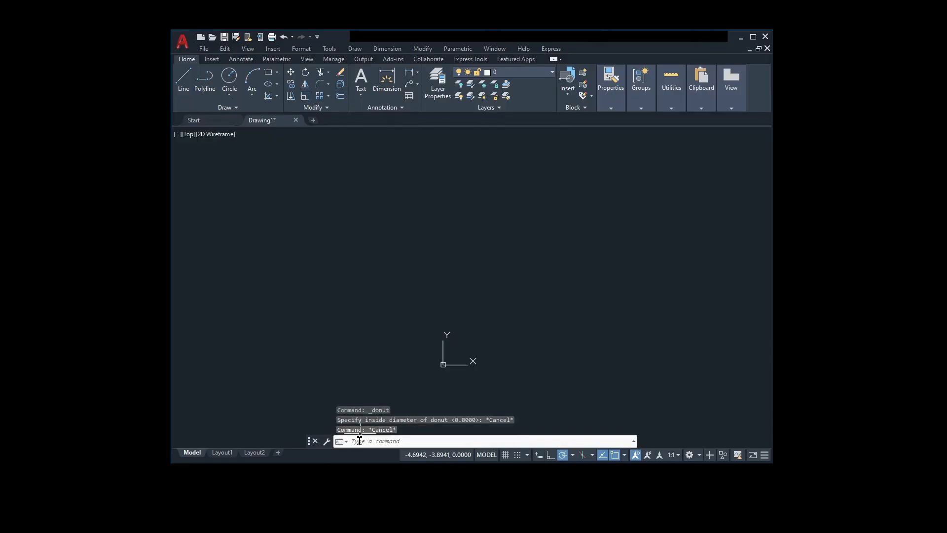
- Draw a solid-filled donut with inside diameter 0 and outside diameter 2, centred above the origin at about (-0.3, 9.9)
{"action": "type", "text": "do"}
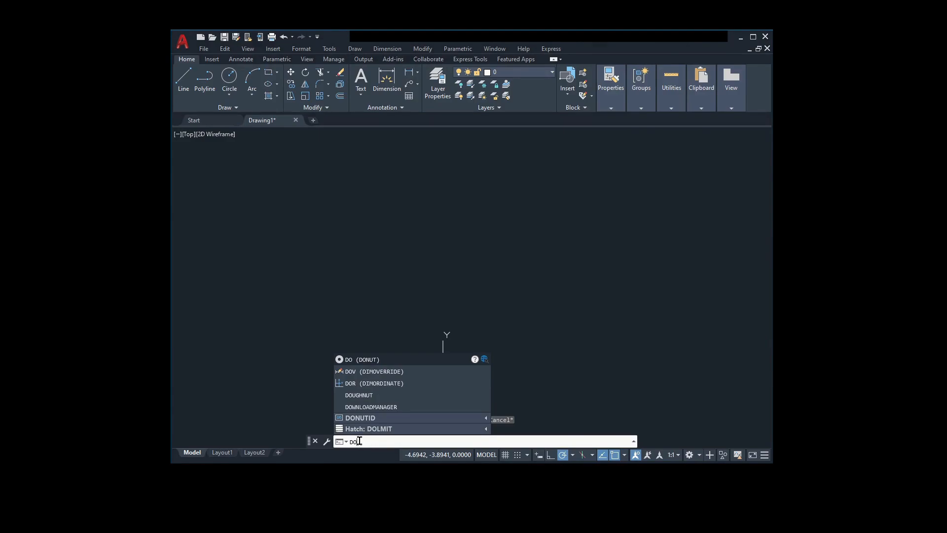
{"action": "type", "text": "NUT"}
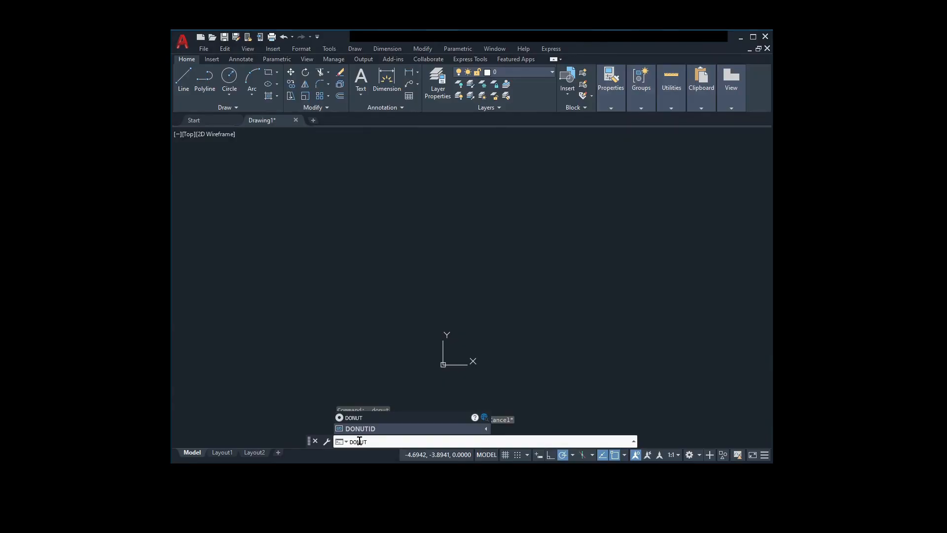
{"action": "key", "text": "Return"}
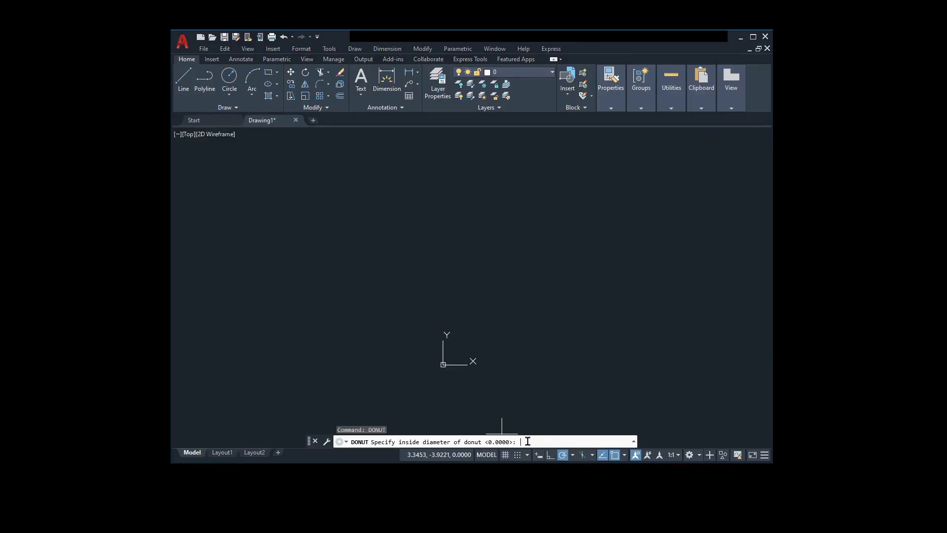
{"action": "type", "text": "0"}
{"action": "key", "text": "Return"}
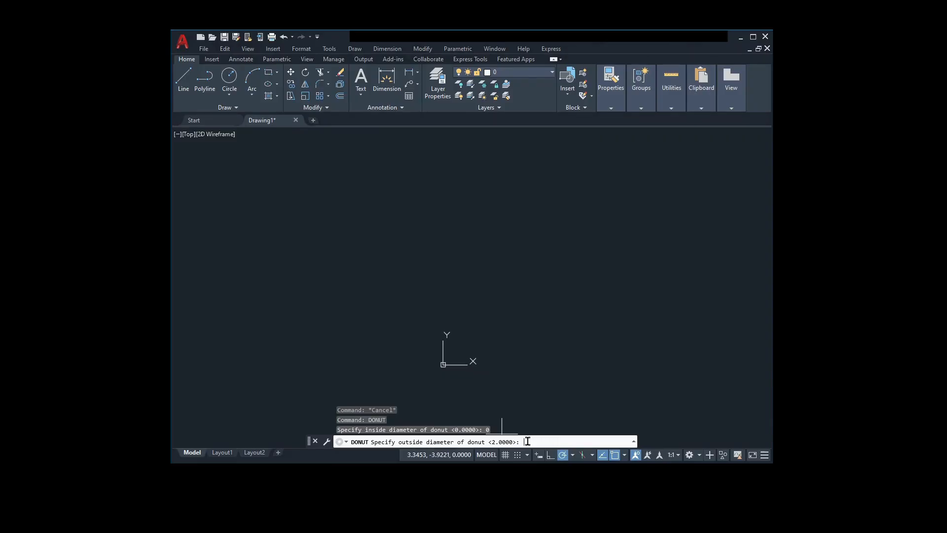
{"action": "type", "text": "2"}
{"action": "key", "text": "Return"}
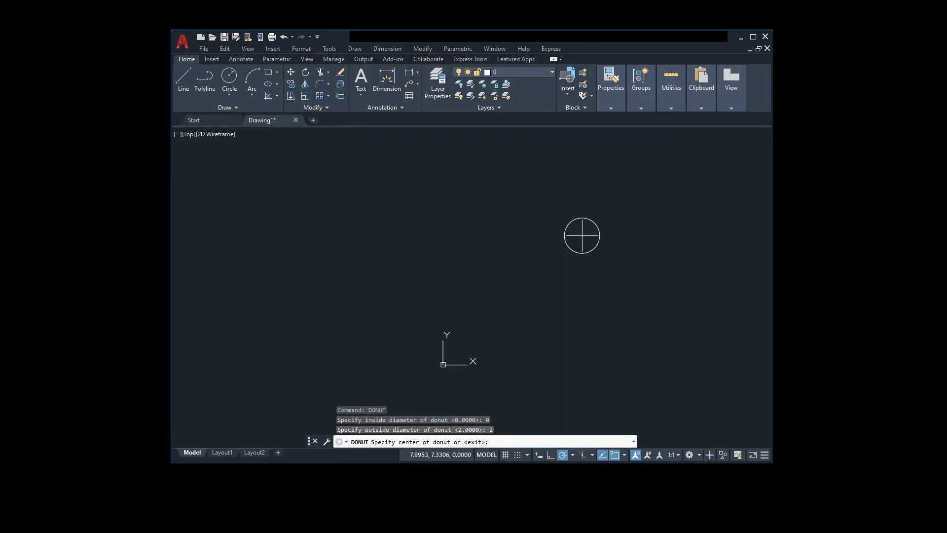
{"action": "left_click", "coordinate": [437, 191]}
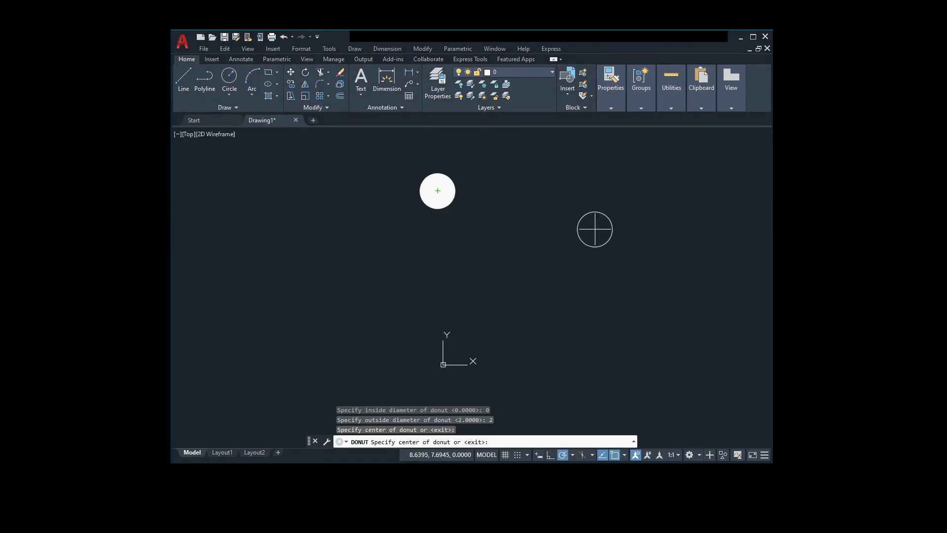
- Place another solid donut of the same size at the origin (0,0) and end the Donut command
{"action": "type", "text": "0"}
{"action": "key", "text": "Return"}
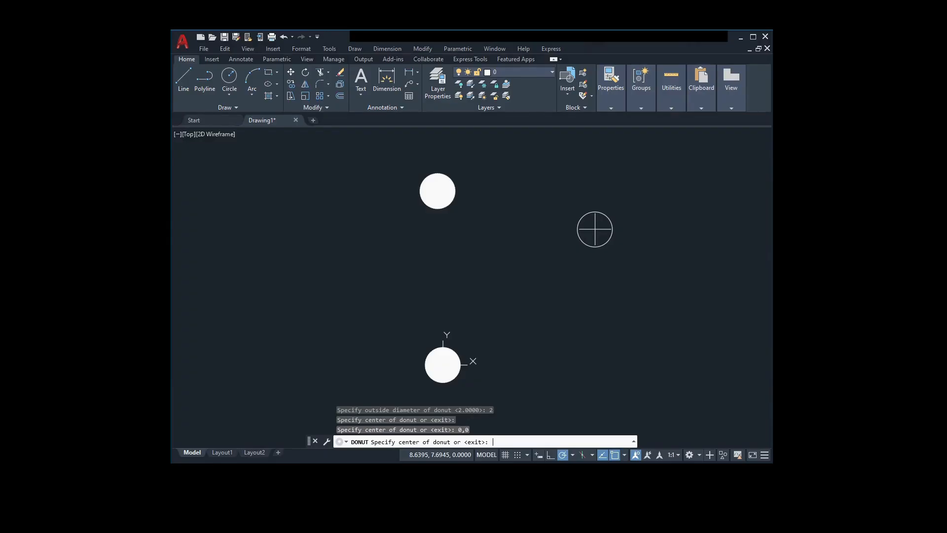
{"action": "key", "text": "Escape"}
{"action": "key", "text": "Escape"}
{"action": "key", "text": "Escape"}
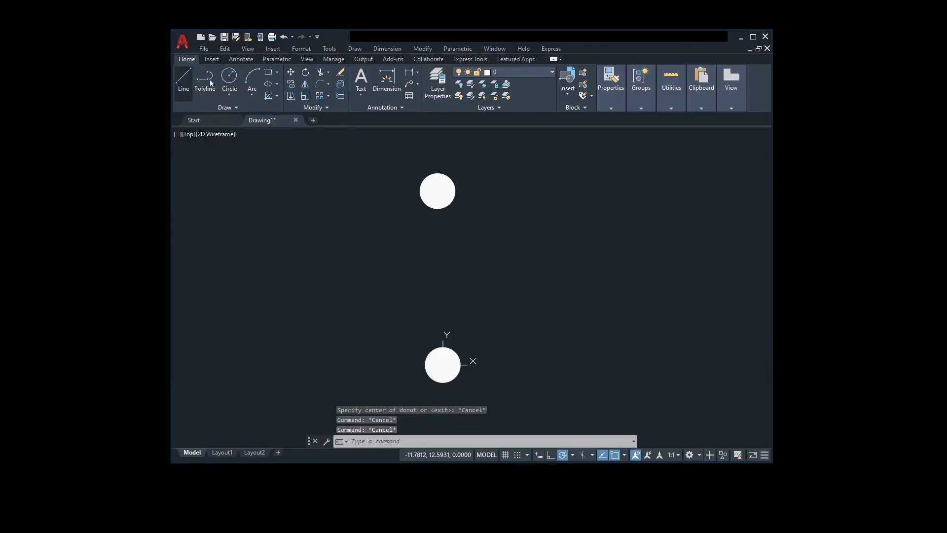
- Draw a horizontal line about 4.8 units long to the upper right of the origin
{"action": "left_click", "coordinate": [186, 83]}
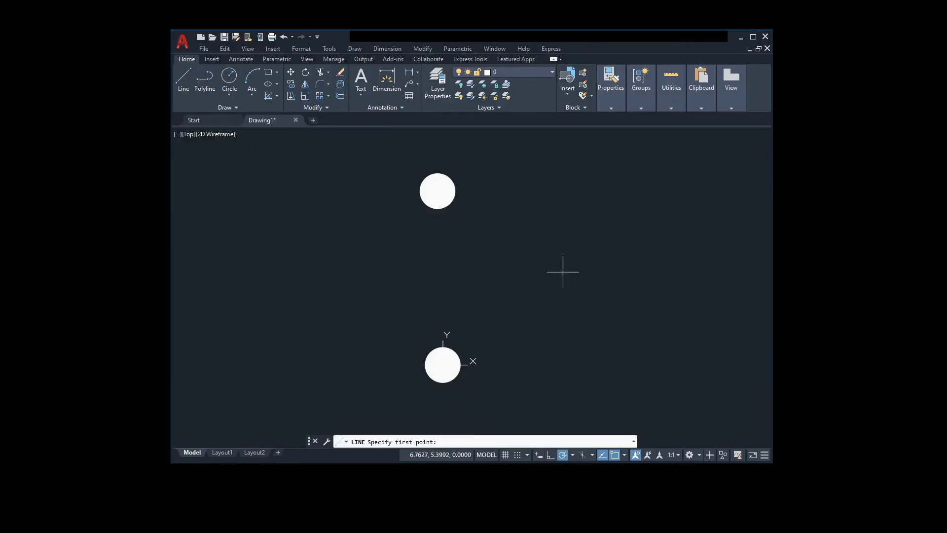
{"action": "left_click", "coordinate": [623, 271]}
{"action": "key", "text": "Escape"}
{"action": "key", "text": "Escape"}
{"action": "type", "text": "SOLID"}
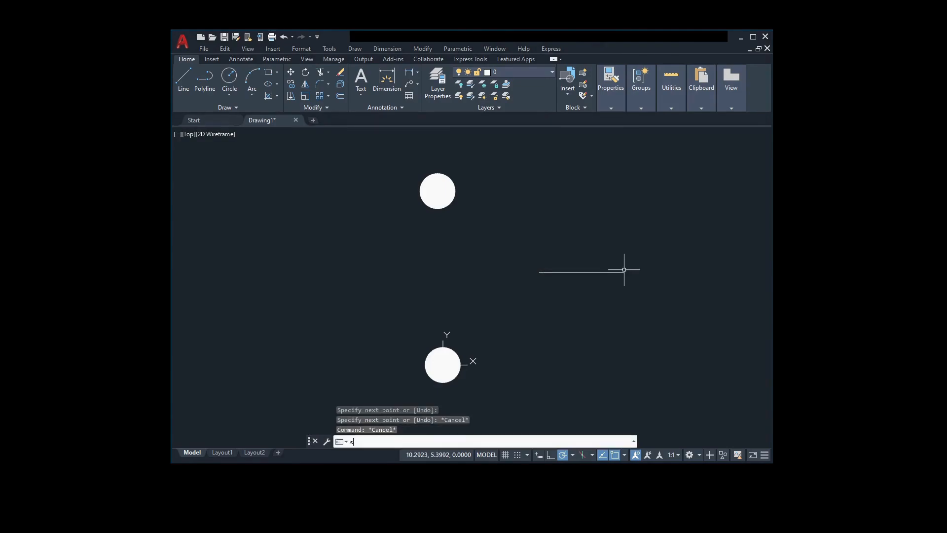
{"action": "key", "text": "Return"}
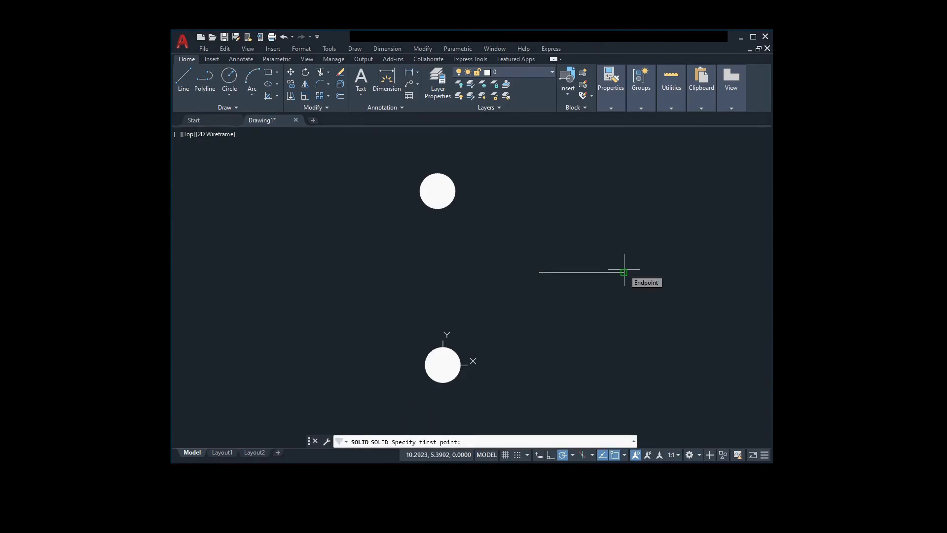
{"action": "key", "text": "Escape"}
- Draw a solid donut with inside diameter 0 and outside diameter 2, centred on the midpoint of the horizontal line
{"action": "type", "text": "DONUT"}
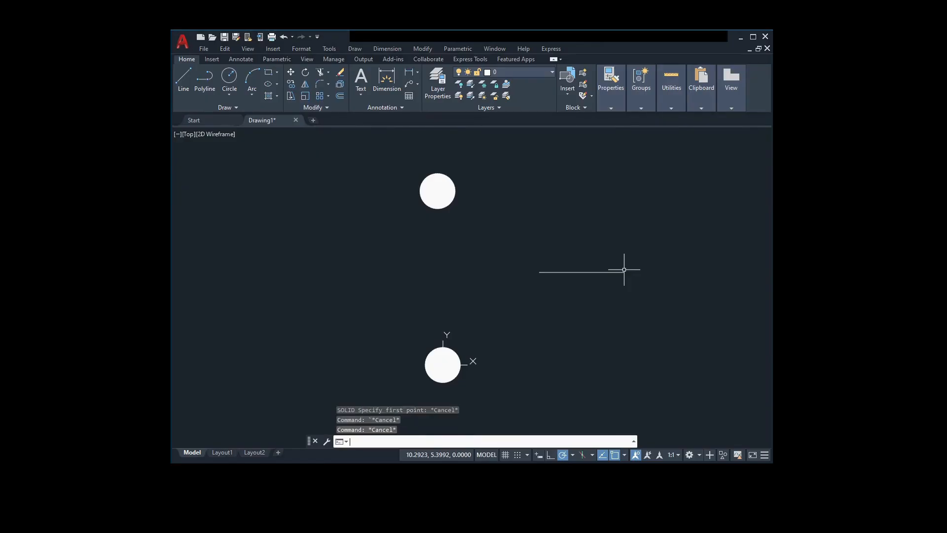
{"action": "key", "text": "Return"}
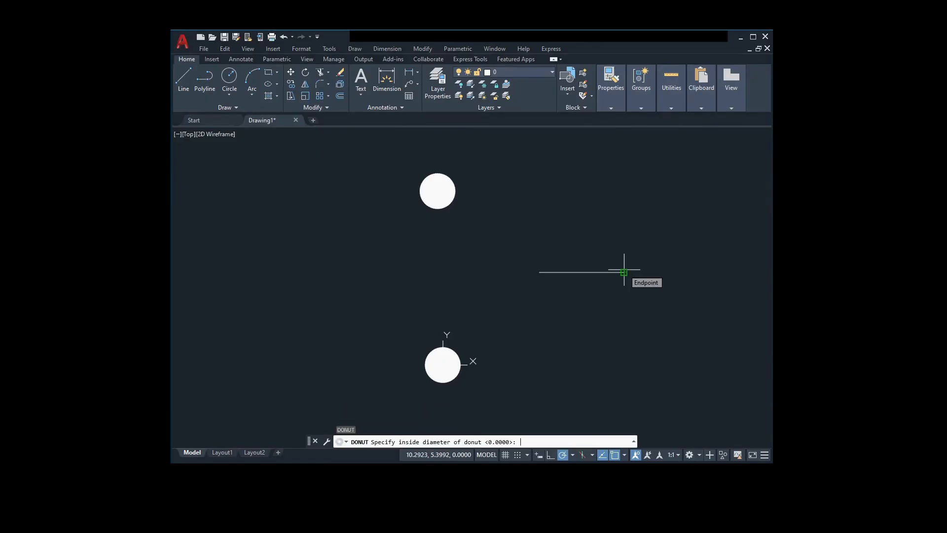
{"action": "type", "text": "0"}
{"action": "key", "text": "Return"}
{"action": "type", "text": "2"}
{"action": "key", "text": "Return"}
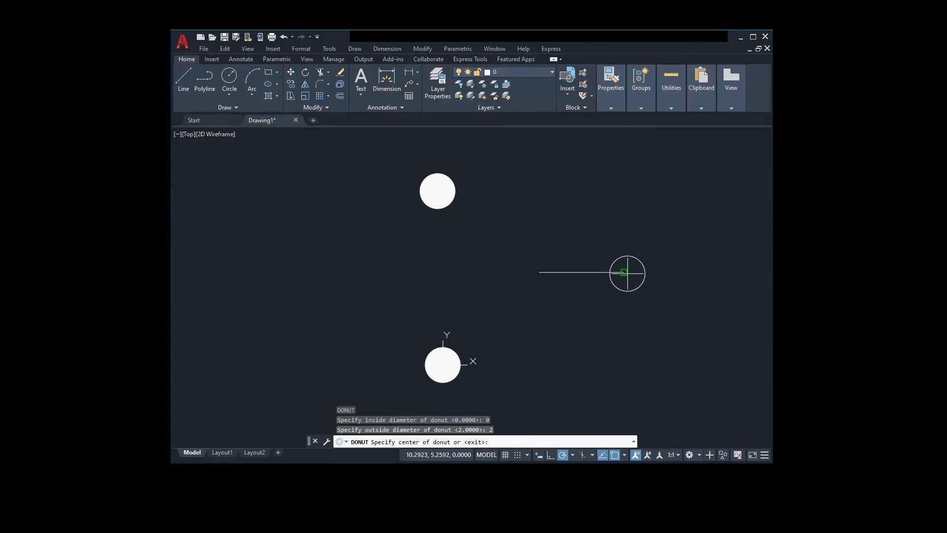
{"action": "left_click", "coordinate": [582, 272]}
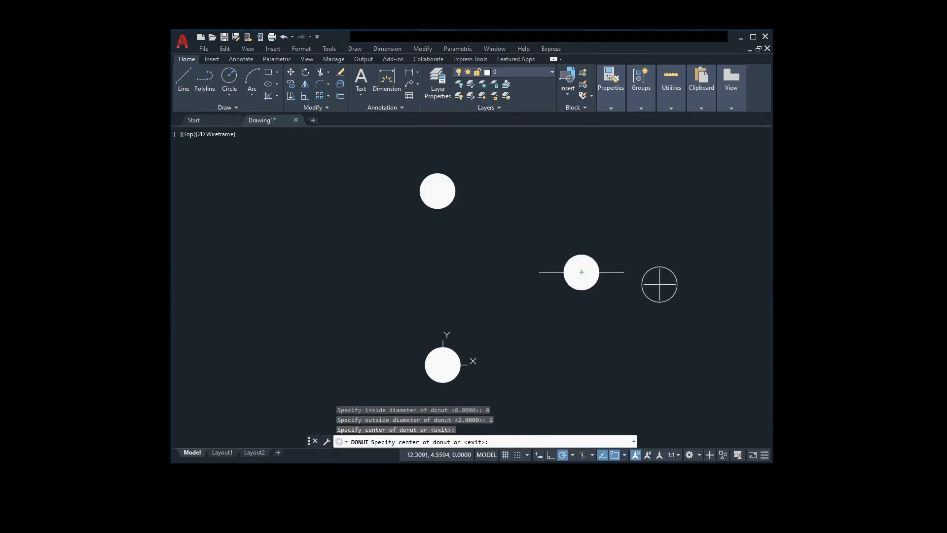
{"action": "key", "text": "Escape"}
{"action": "key", "text": "Escape"}
{"action": "key", "text": "Escape"}
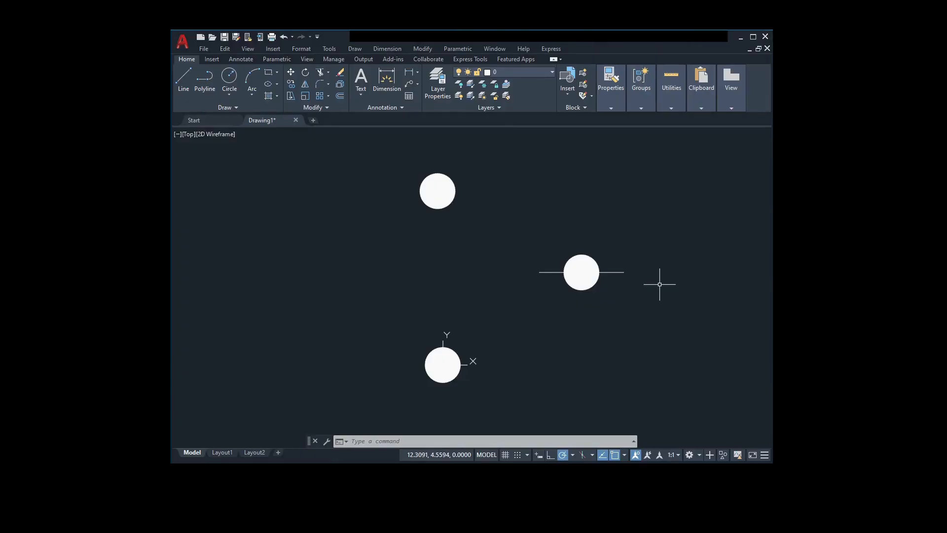
- Draw a donut with inside diameter 1 and outside diameter 2, centred on the line's left endpoint
{"action": "type", "text": "do"}
{"action": "key", "text": "Return"}
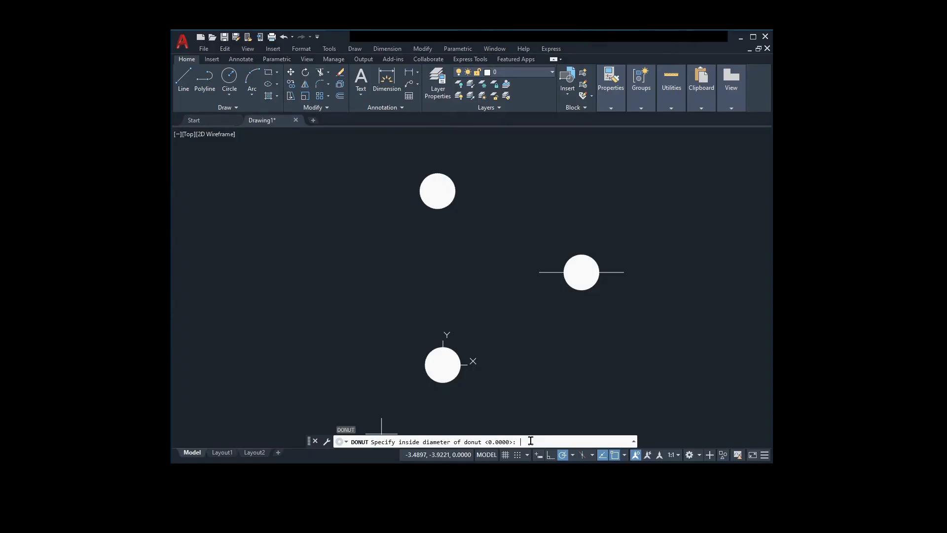
{"action": "key", "text": "Return"}
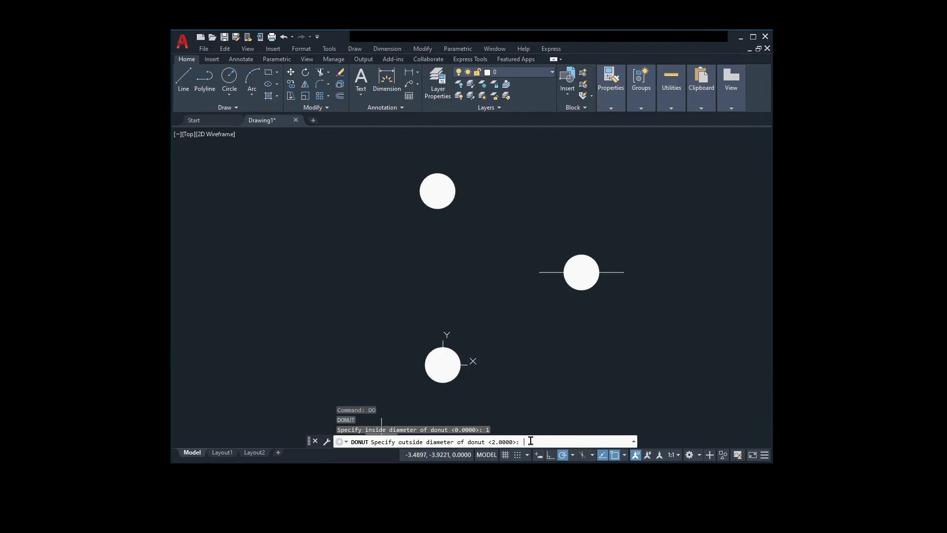
{"action": "type", "text": "2"}
{"action": "key", "text": "Return"}
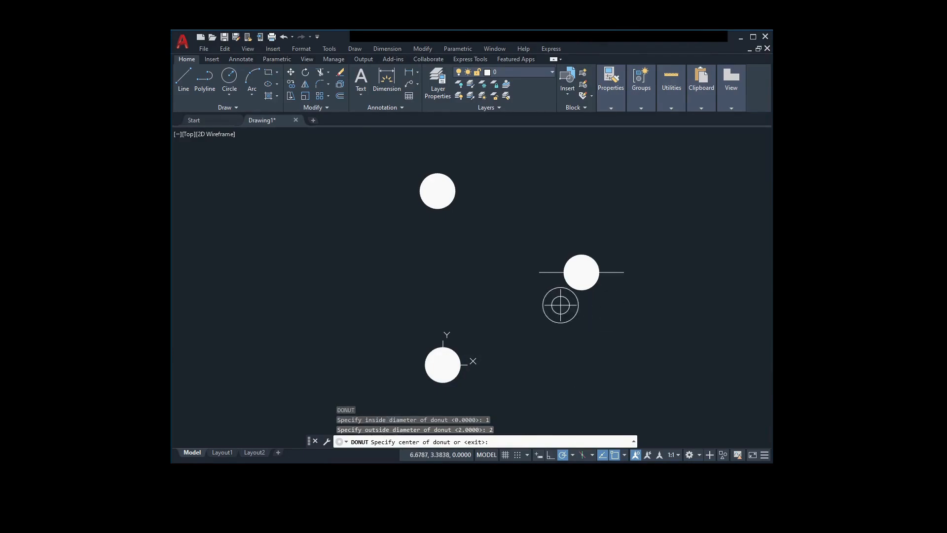
{"action": "left_click", "coordinate": [539, 272]}
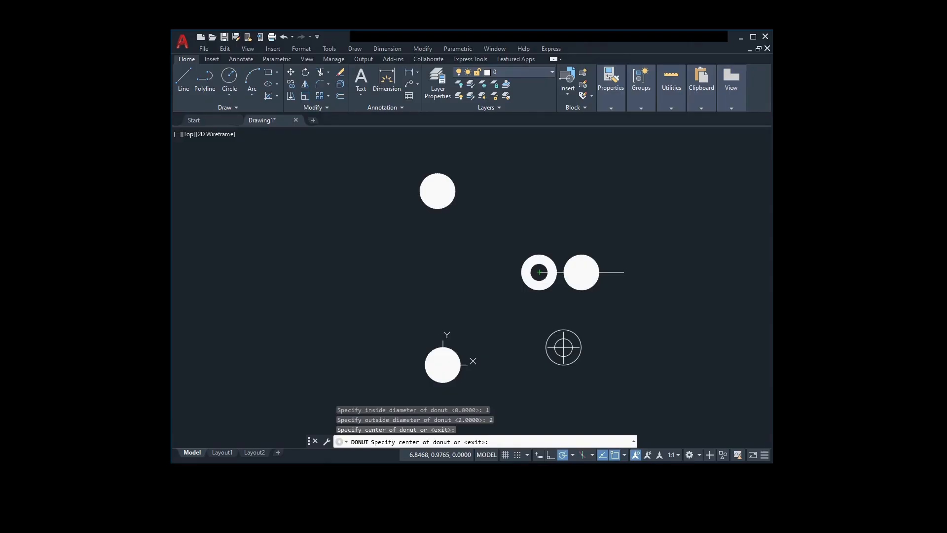
{"action": "key", "text": "Return"}
{"action": "key", "text": "Return"}
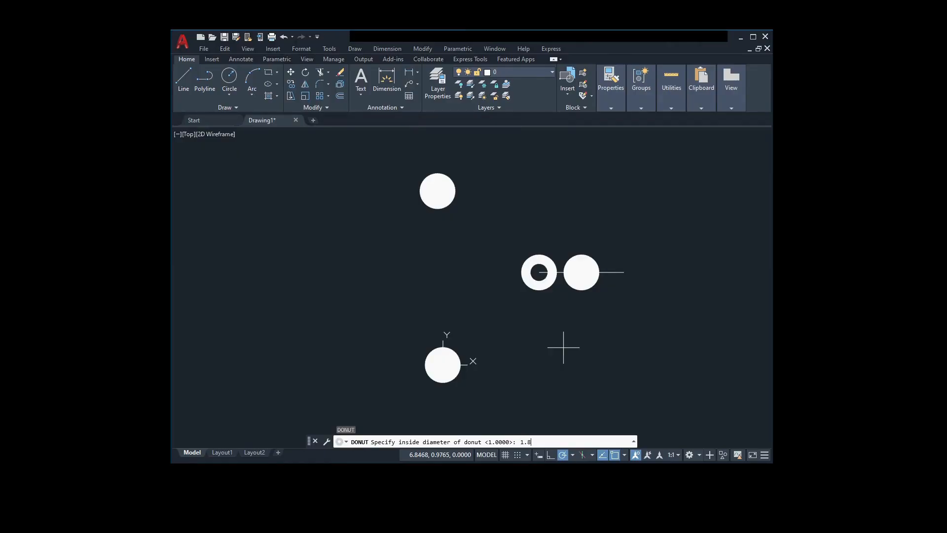
- Draw a thin ring donut with inside diameter 1.8 and outside diameter 2, centred on the line's right endpoint
{"action": "key", "text": "Return"}
{"action": "type", "text": "2"}
{"action": "key", "text": "Return"}
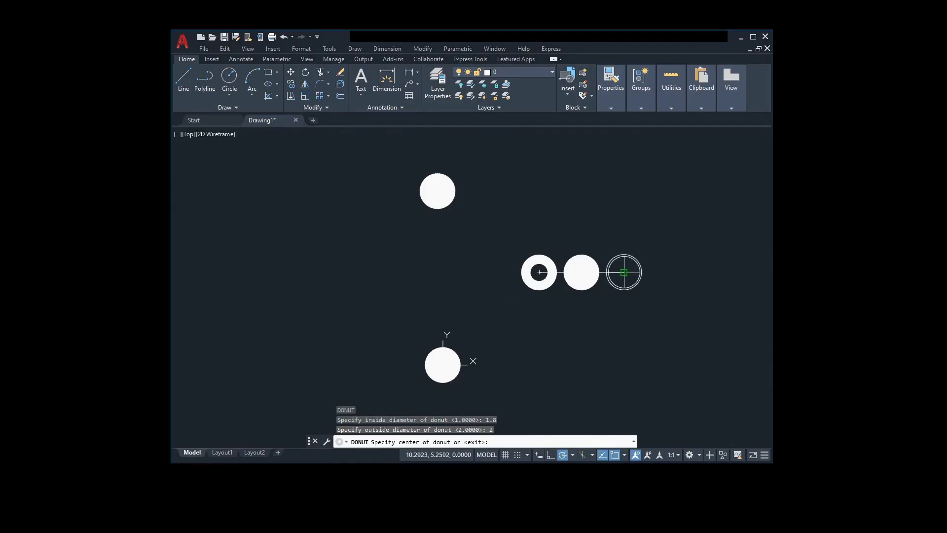
{"action": "left_click", "coordinate": [624, 272]}
{"action": "key", "text": "Escape"}
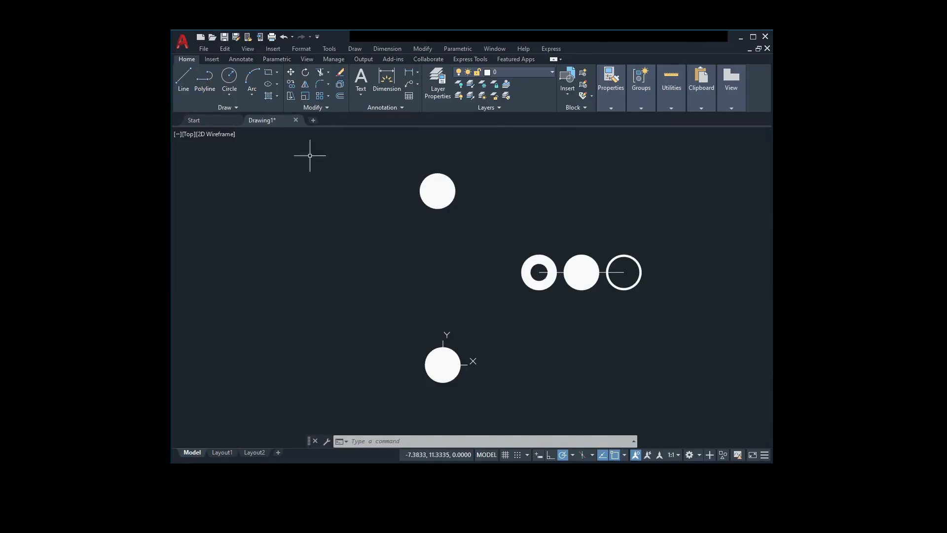
{"action": "left_click", "coordinate": [277, 97]}
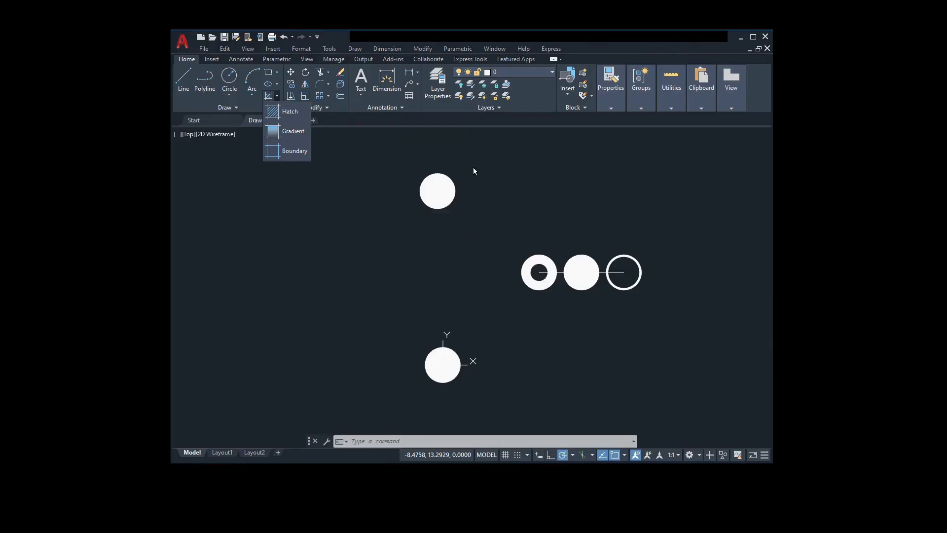
{"action": "key", "text": "Escape"}
{"action": "key", "text": "Escape"}
{"action": "key", "text": "Escape"}
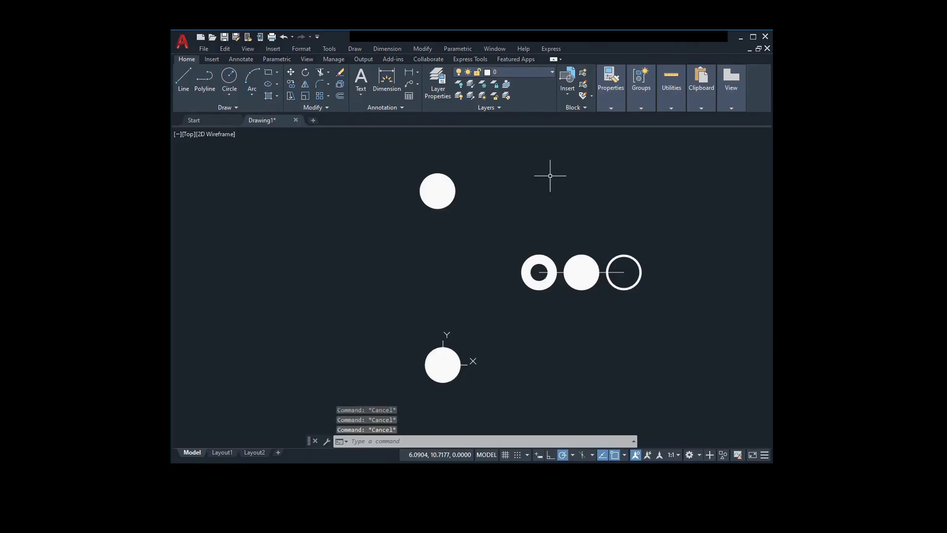